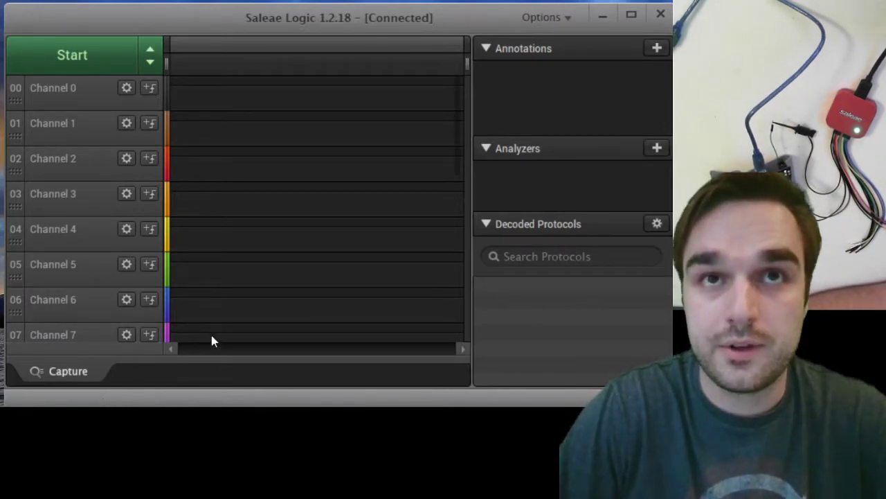
Step: In the device settings, try purple and blue, then set the analyser's status light to red and close them
left_click(149, 55)
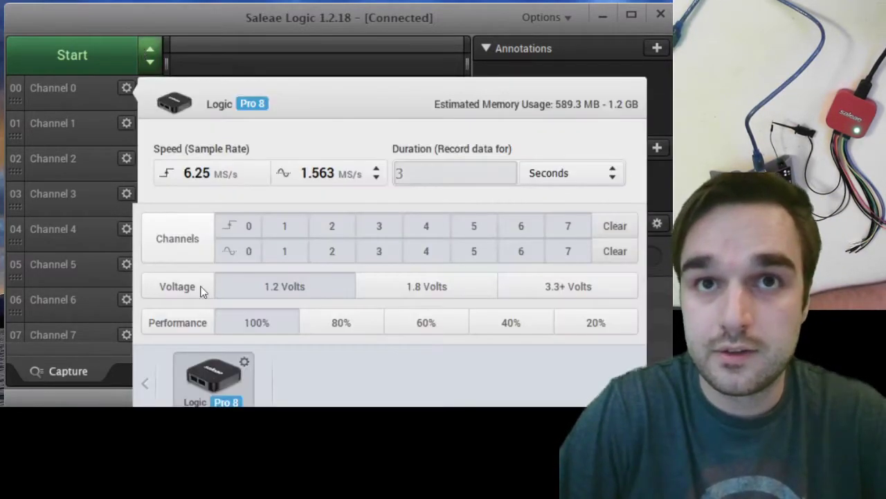
left_click(244, 363)
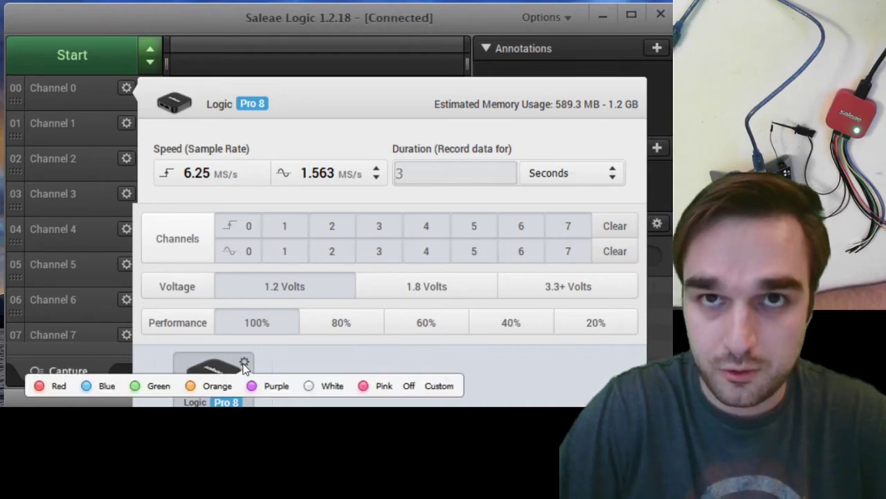
left_click(250, 388)
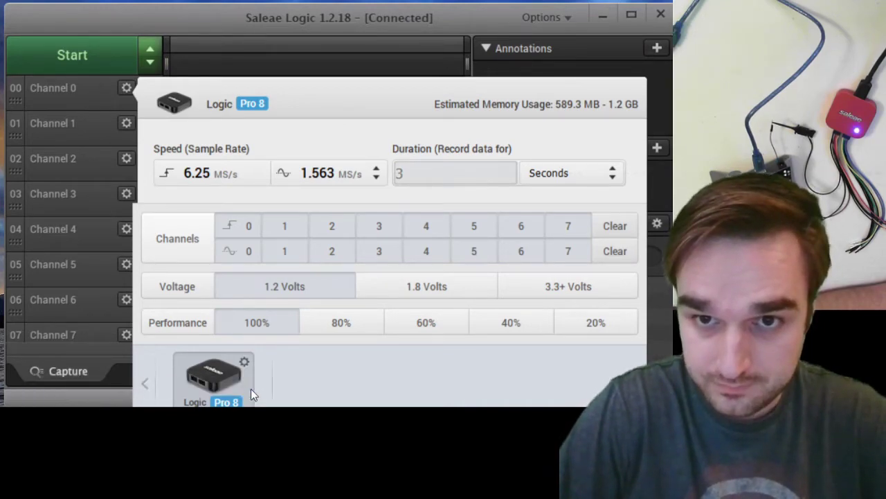
left_click(243, 361)
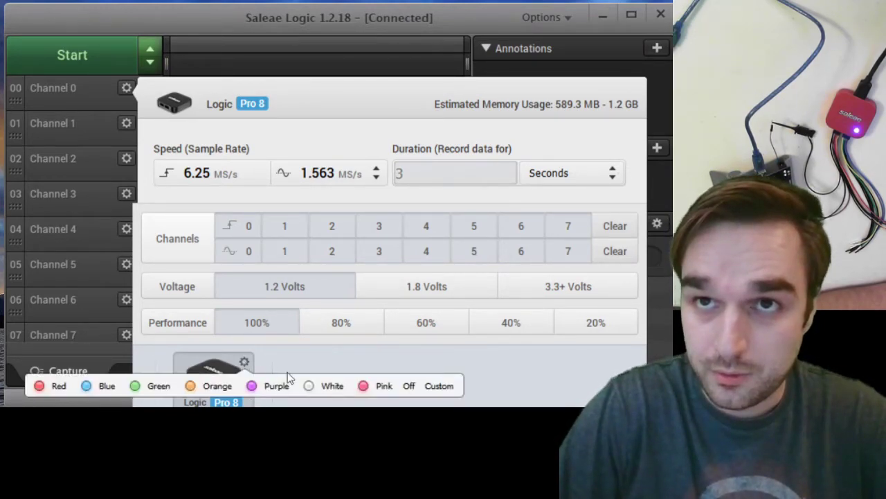
left_click(86, 388)
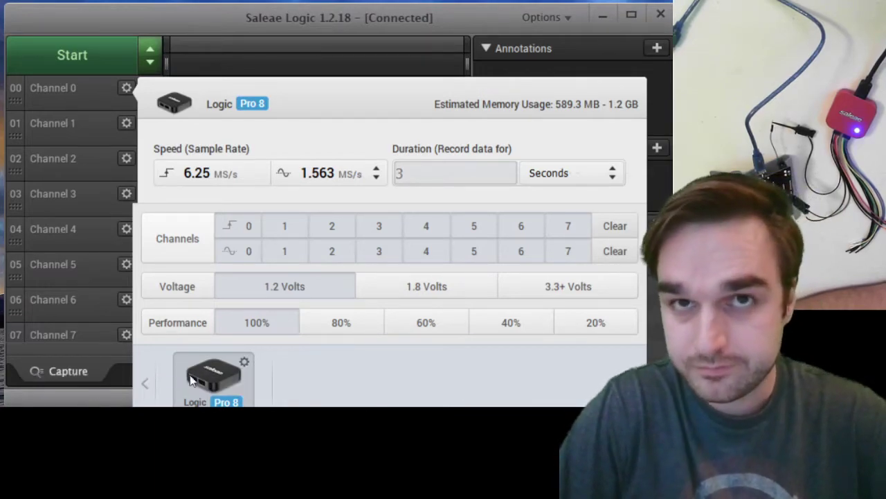
left_click(239, 359)
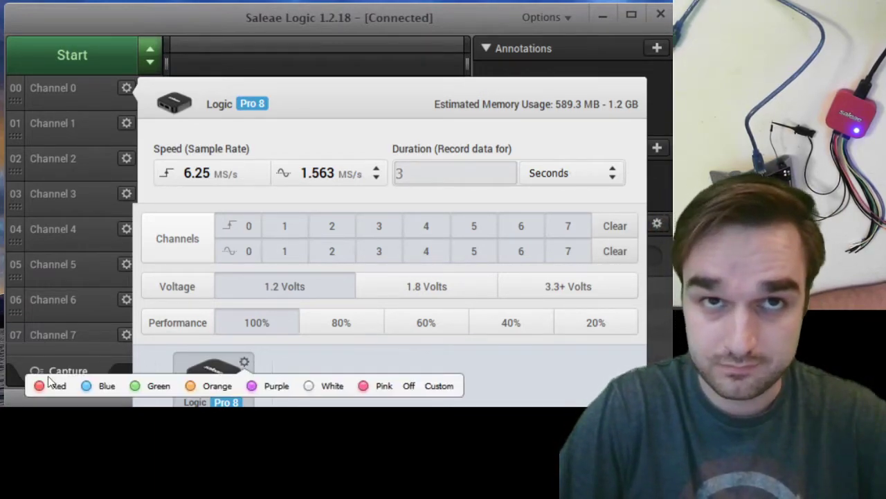
left_click(42, 390)
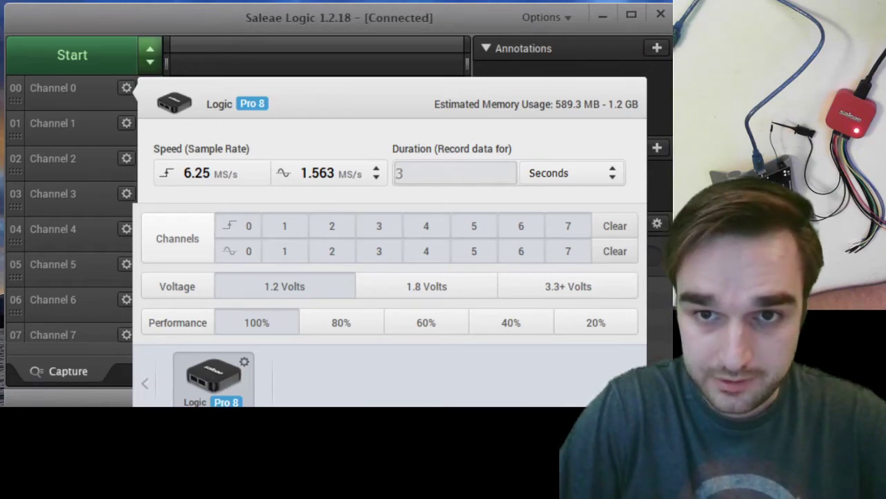
left_click(416, 171)
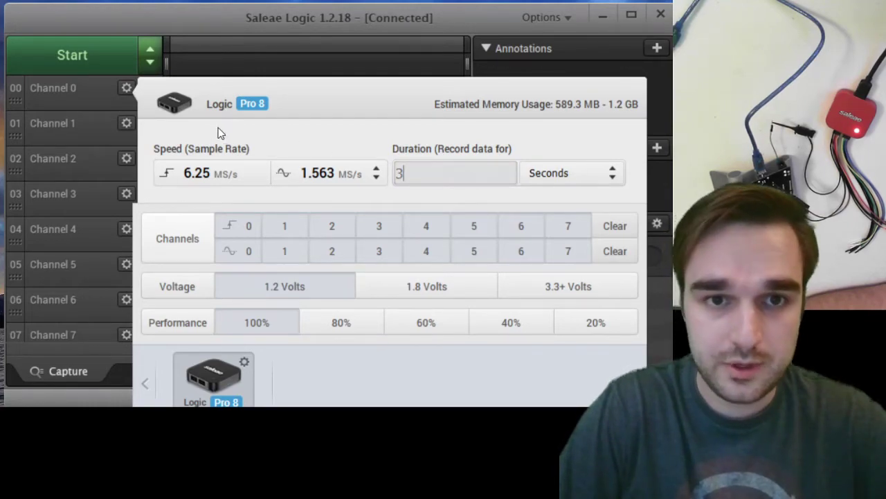
left_click(161, 27)
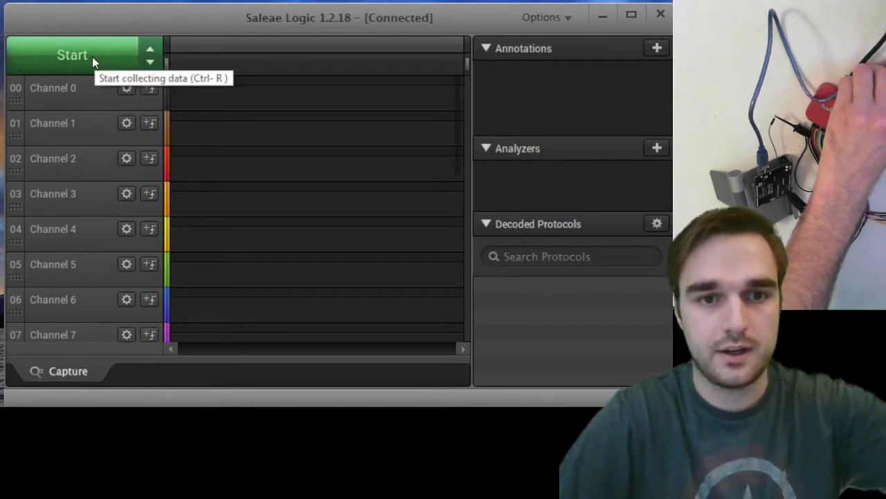
left_click(151, 55)
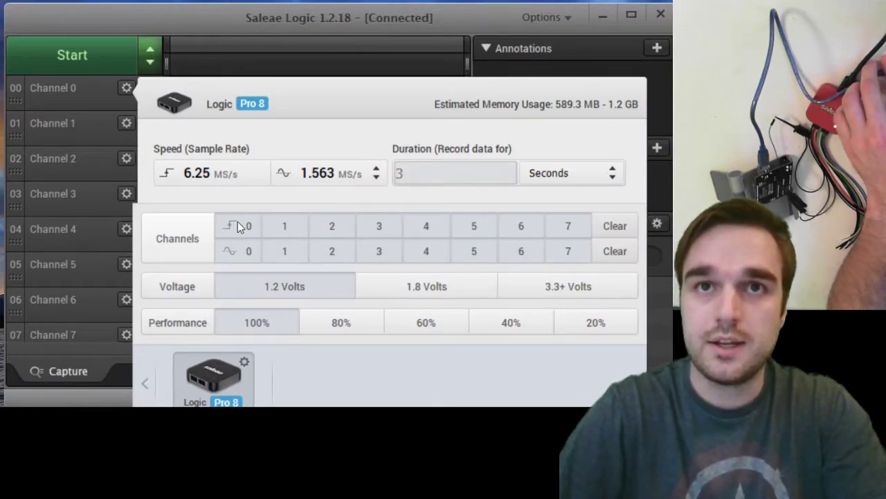
left_click(246, 255)
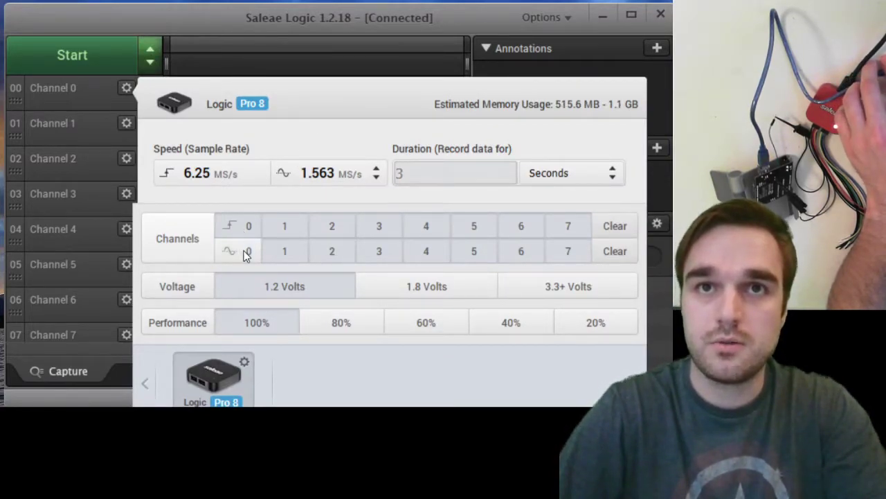
left_click(291, 251)
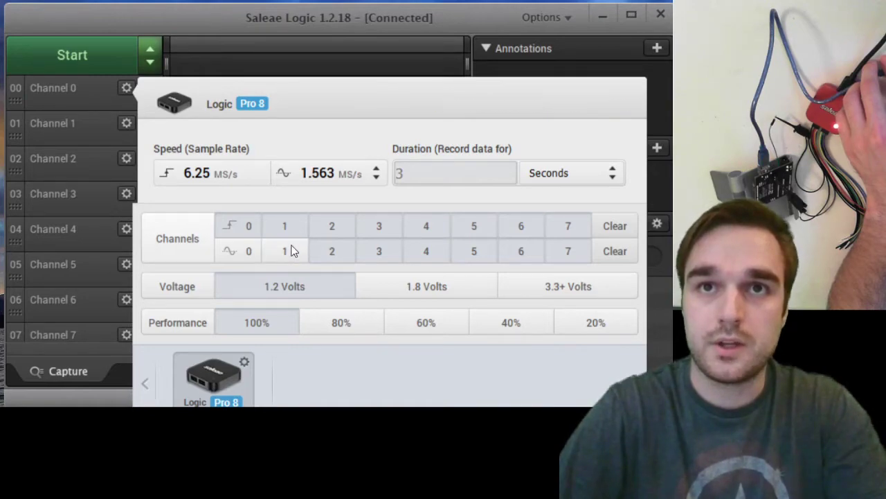
left_click(235, 251)
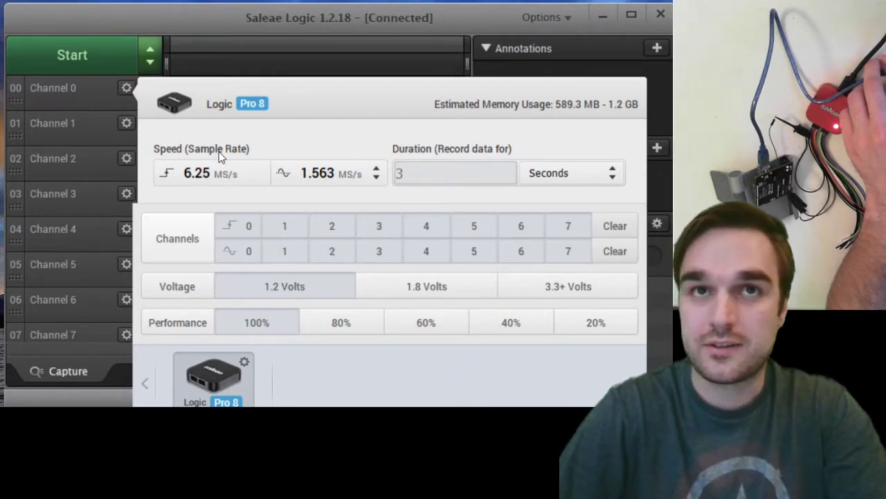
left_click(202, 29)
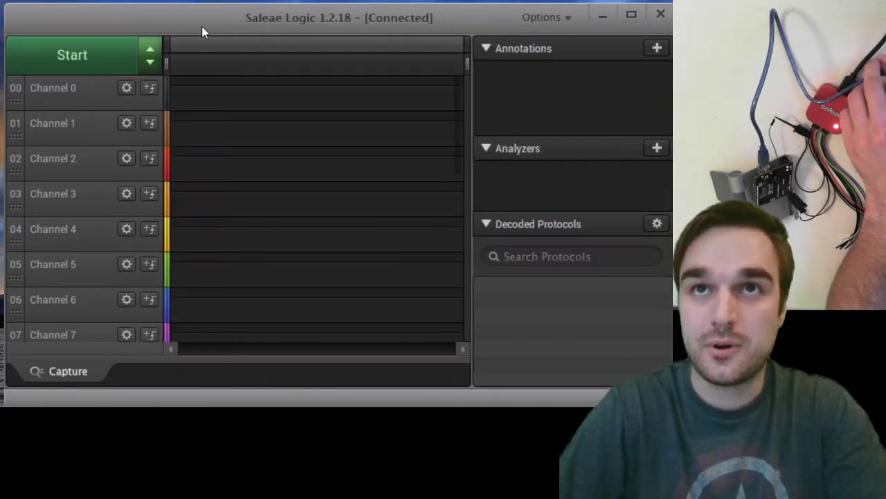
Step: Start a three-second capture and scroll down to the analog channels while the data processes
left_click(106, 59)
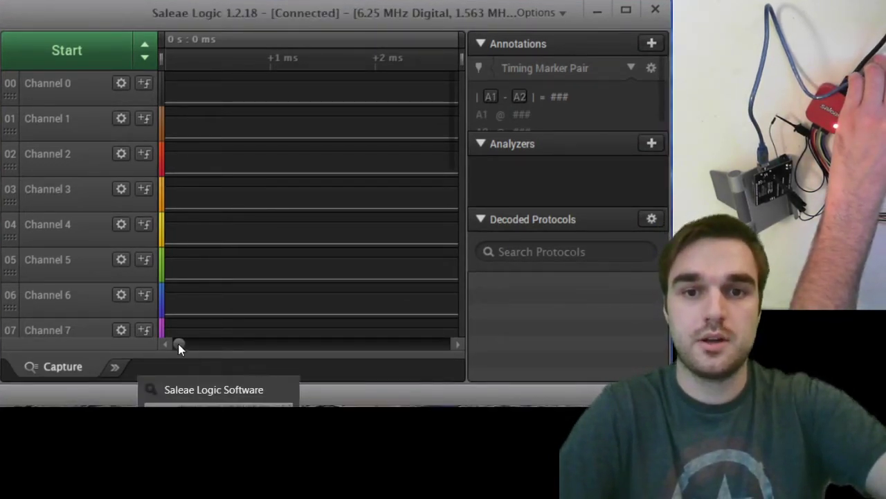
left_click(75, 54)
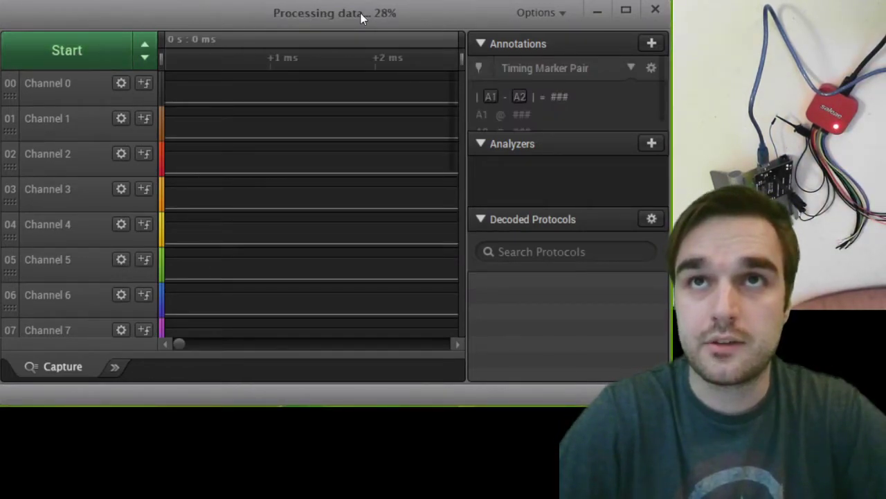
scroll(277, 200, "down", 10)
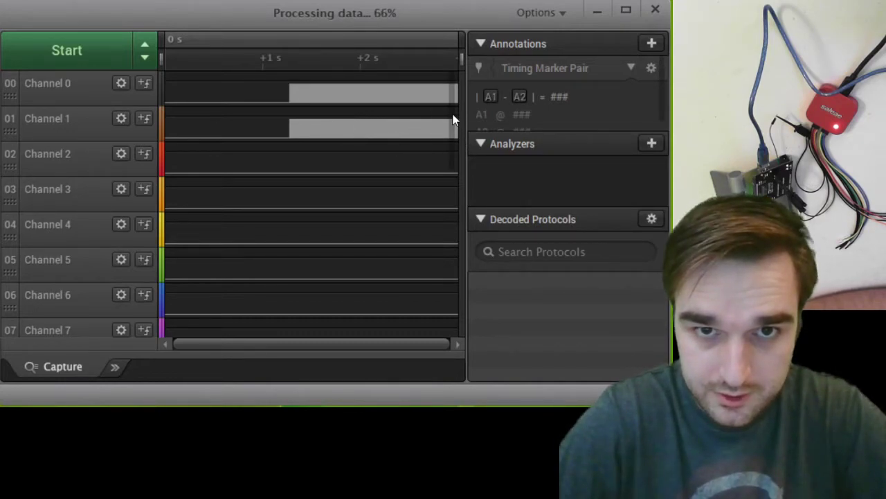
Step: Zoom into the analog voltage step on channels 0 and 1 until individual sample dots appear
scroll(452, 131, "down", 5)
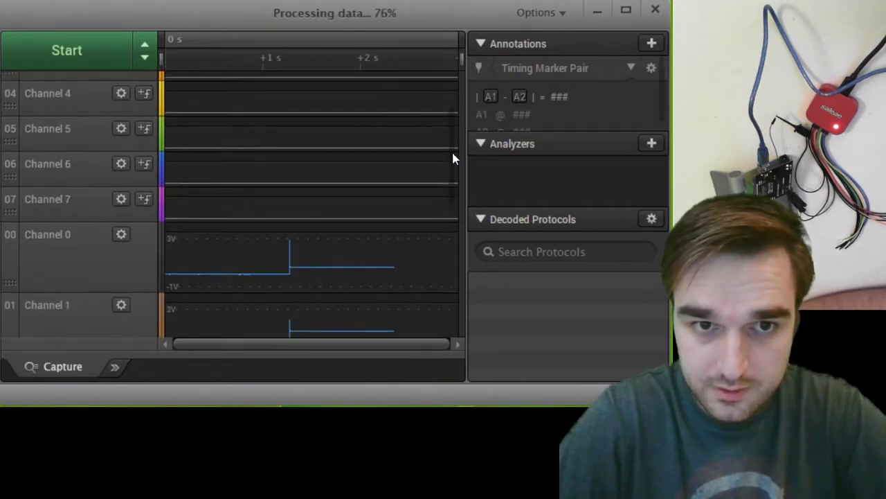
scroll(451, 182, "down", 1)
mouse_move(307, 182)
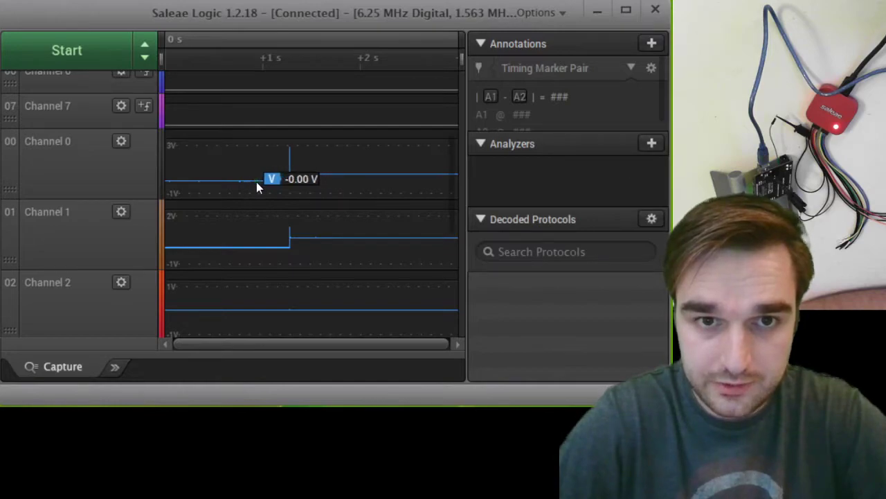
mouse_move(277, 252)
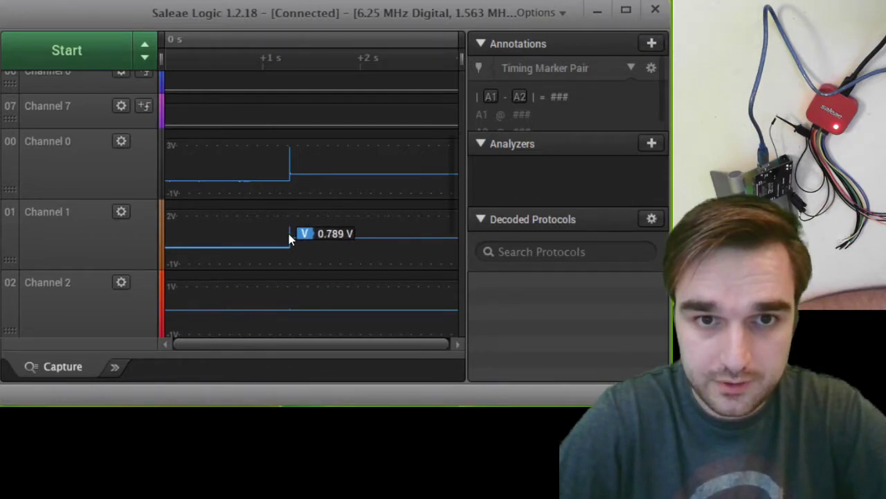
scroll(290, 179, "up", 2)
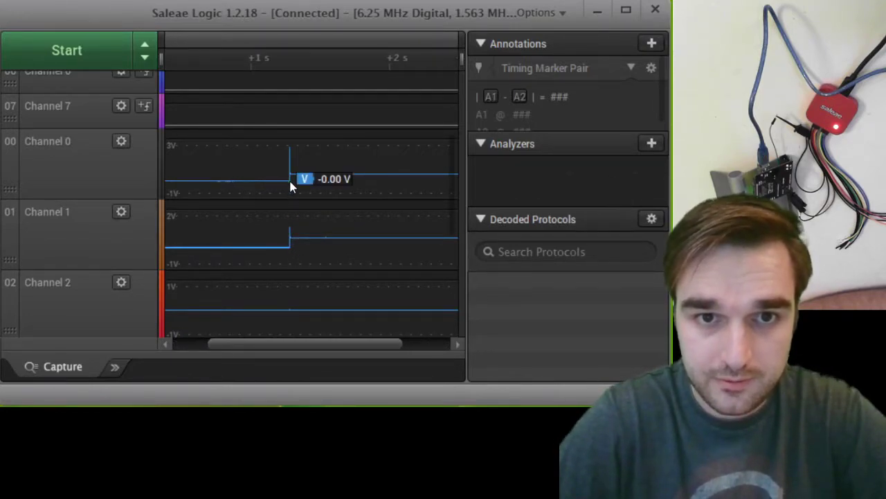
scroll(288, 178, "up", 4)
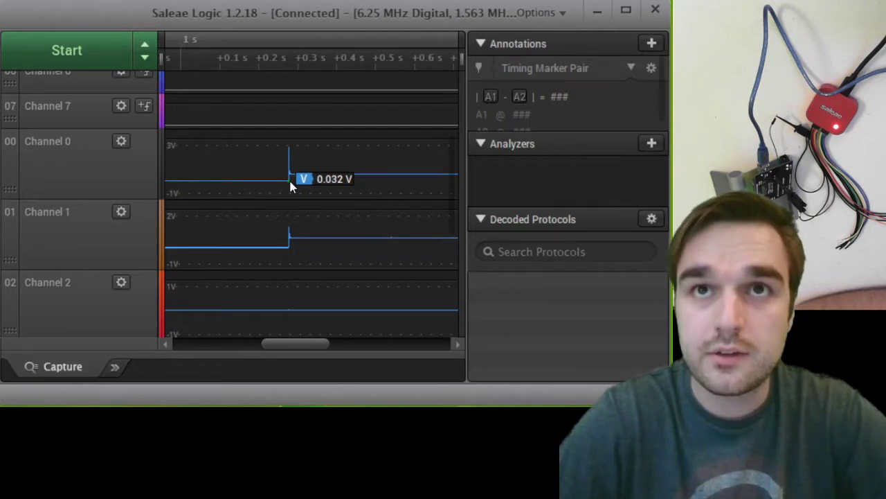
scroll(290, 183, "up", 5)
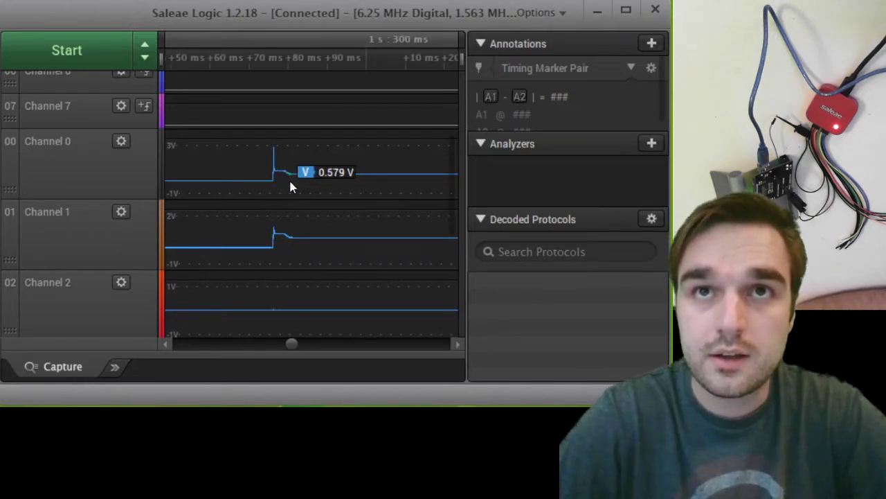
scroll(291, 183, "up", 3)
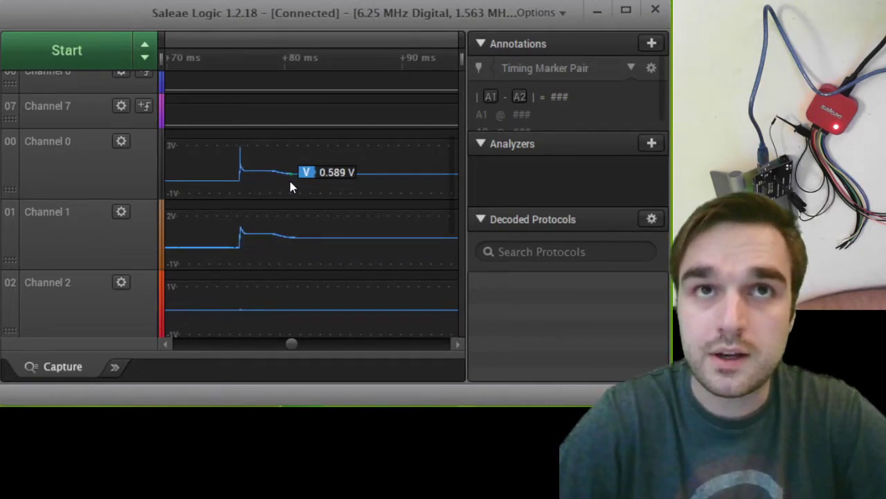
scroll(290, 184, "up", 4)
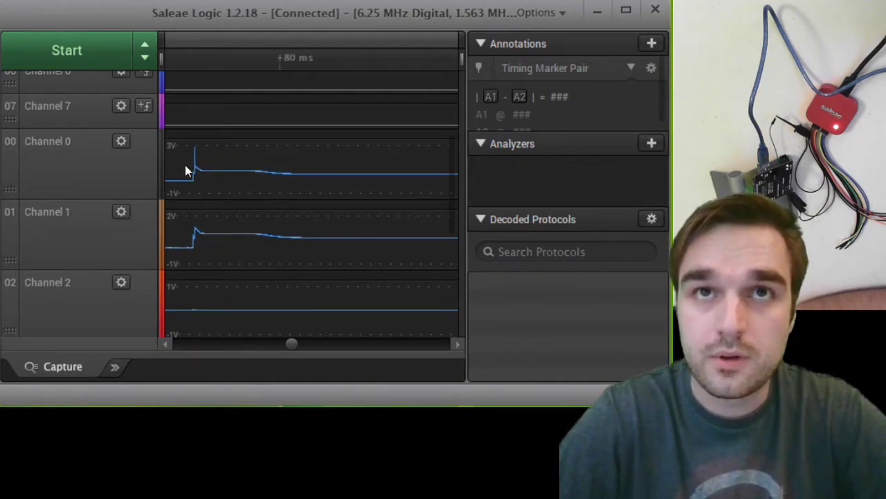
scroll(185, 171, "up", 3)
scroll(184, 165, "up", 2)
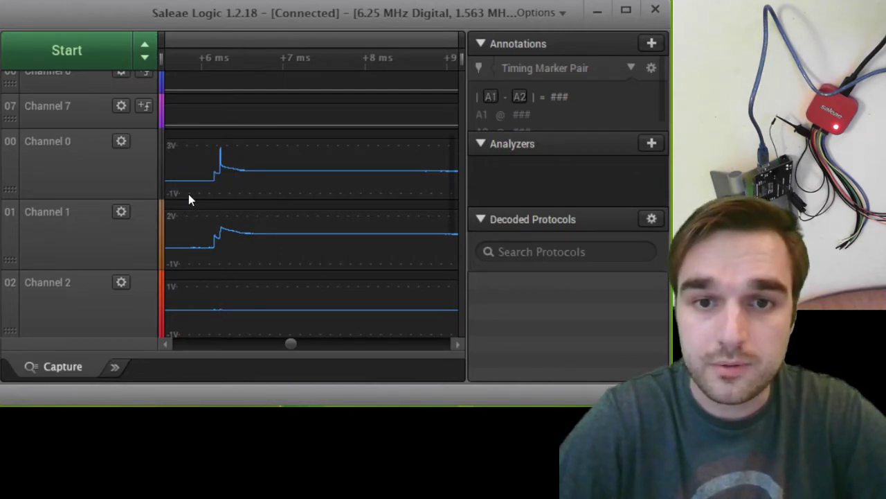
scroll(225, 204, "up", 3)
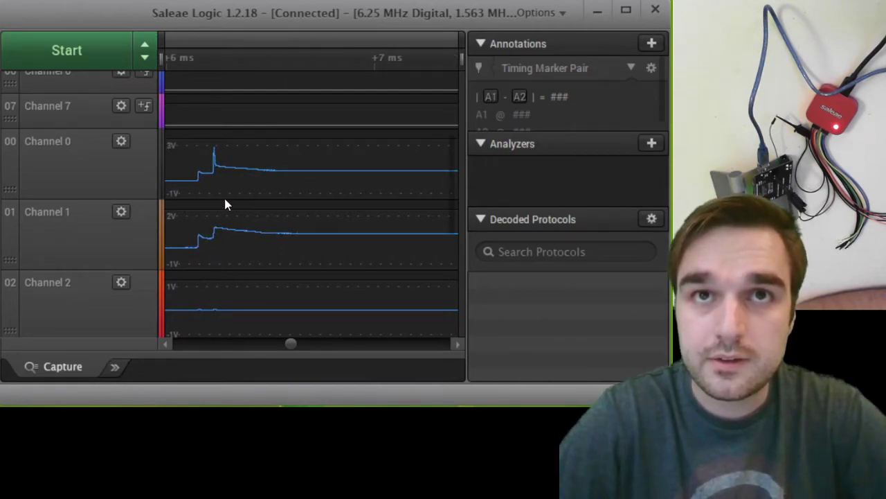
scroll(225, 204, "up", 2)
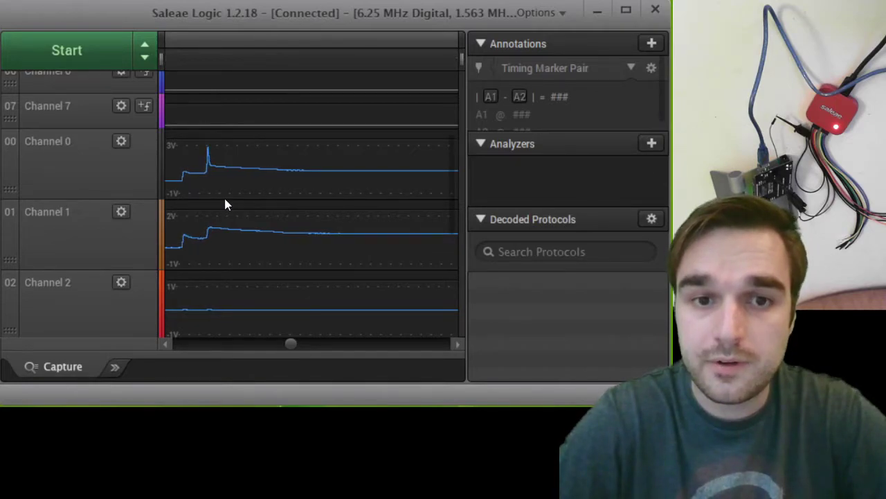
Step: Pan slightly earlier along the step, then zoom back out to the millisecond scale
left_click(166, 343)
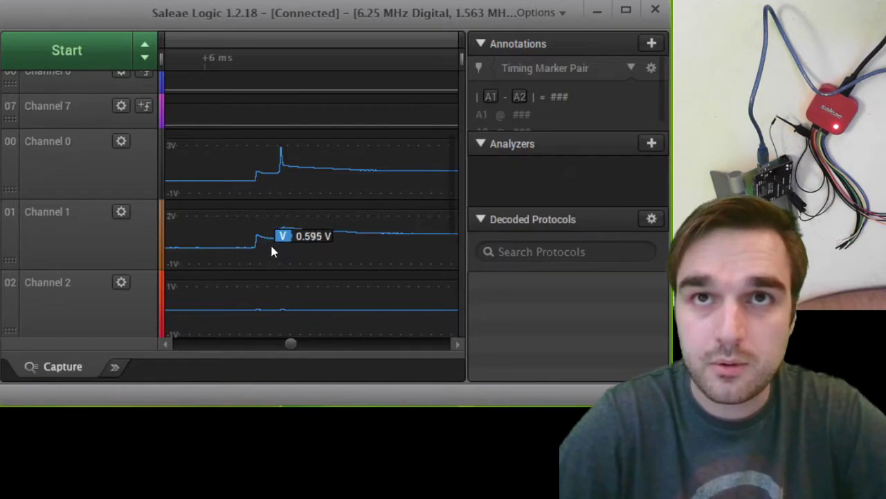
scroll(284, 232, "up", 10)
scroll(284, 227, "up", 4)
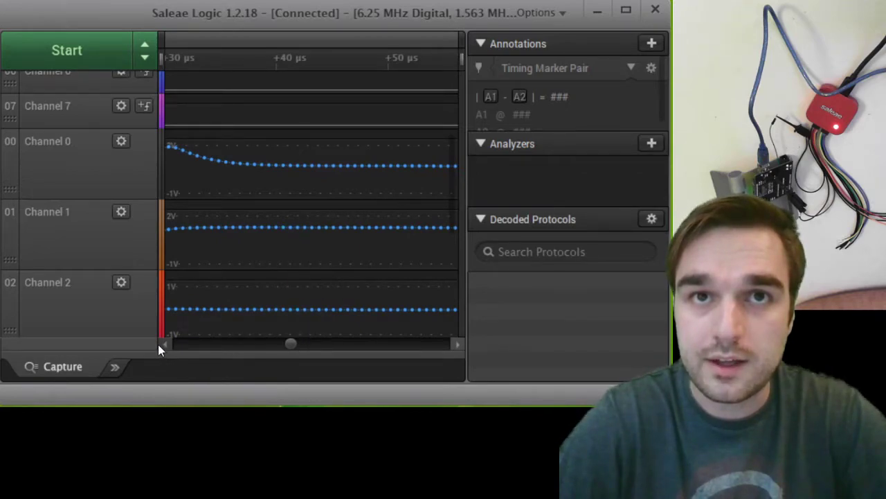
left_click_drag(166, 343, 166, 344)
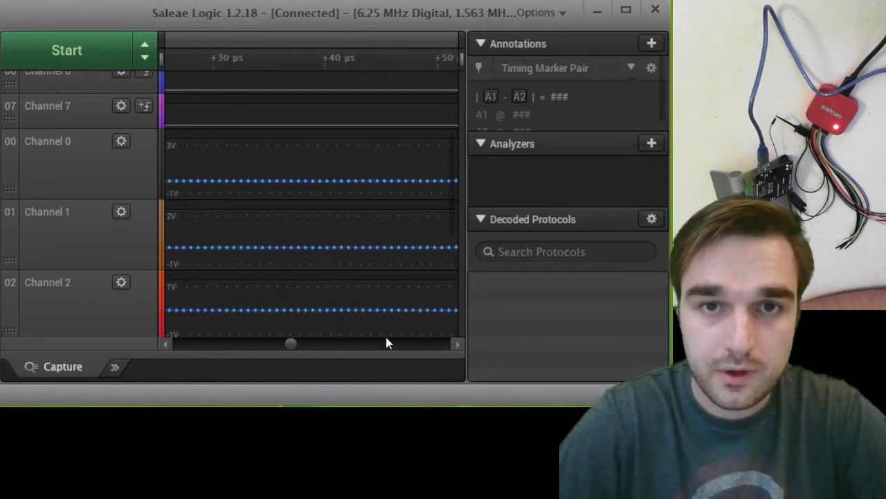
scroll(323, 213, "down", 5)
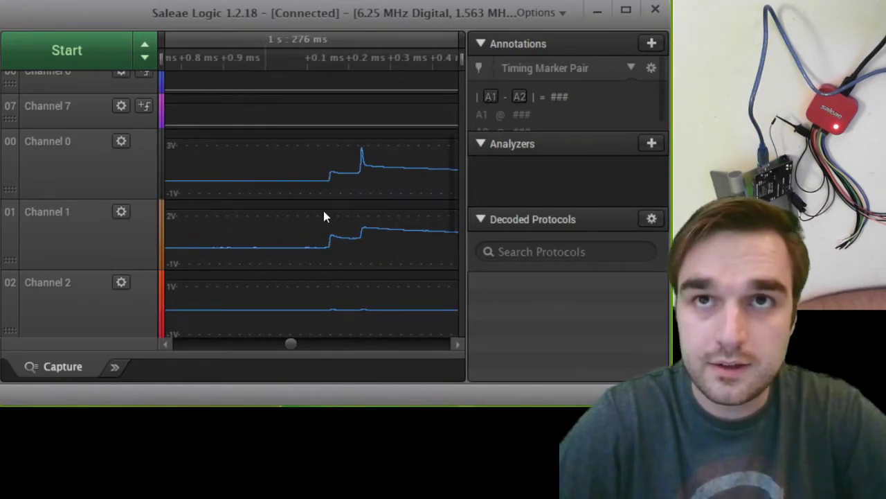
scroll(324, 214, "down", 1)
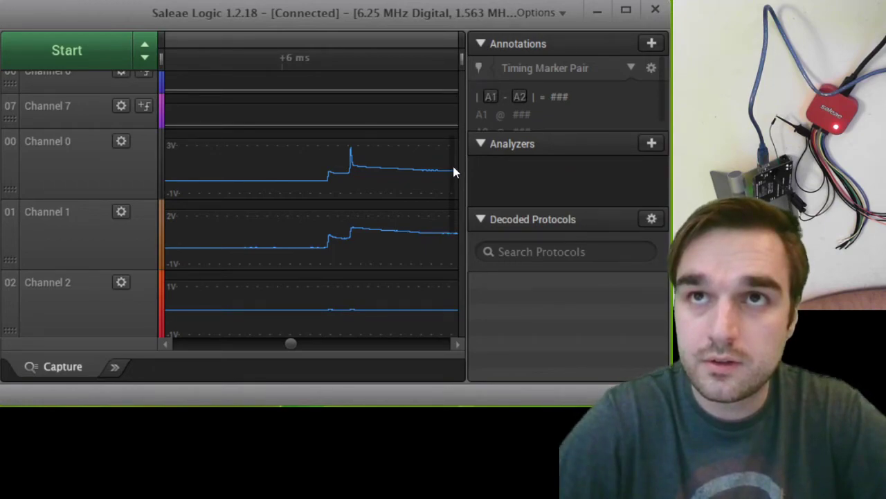
Step: Scroll the channel list up to digital channels 0–7 and zoom around Channel 0's pulse burst near +0.4 ms
left_click_drag(454, 172, 455, 105)
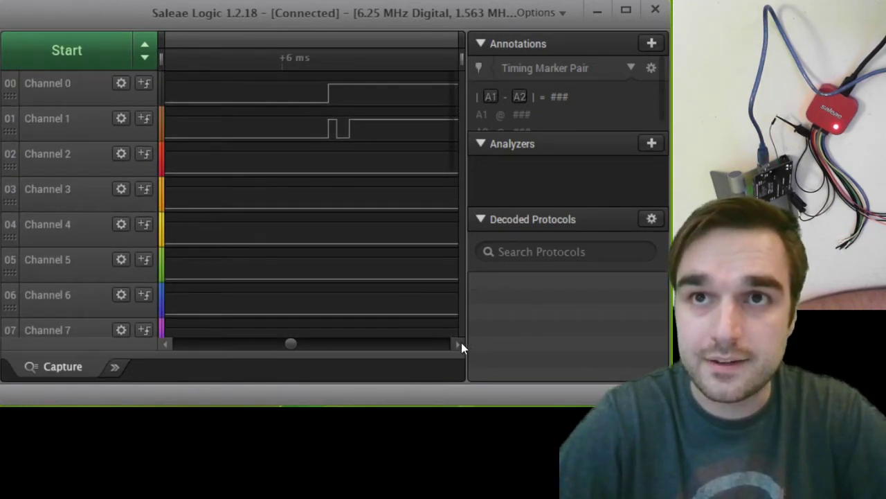
left_click_drag(456, 344, 456, 345)
scroll(394, 132, "up", 5)
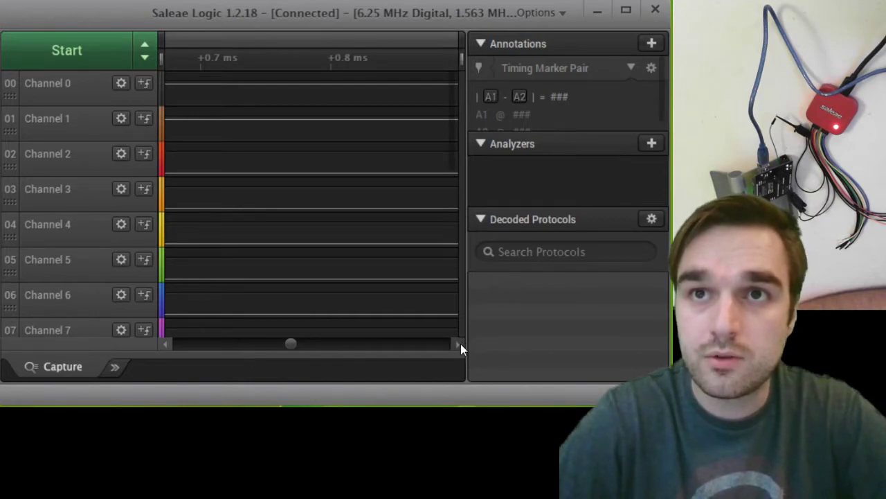
left_click_drag(460, 343, 460, 344)
scroll(400, 236, "down", 5)
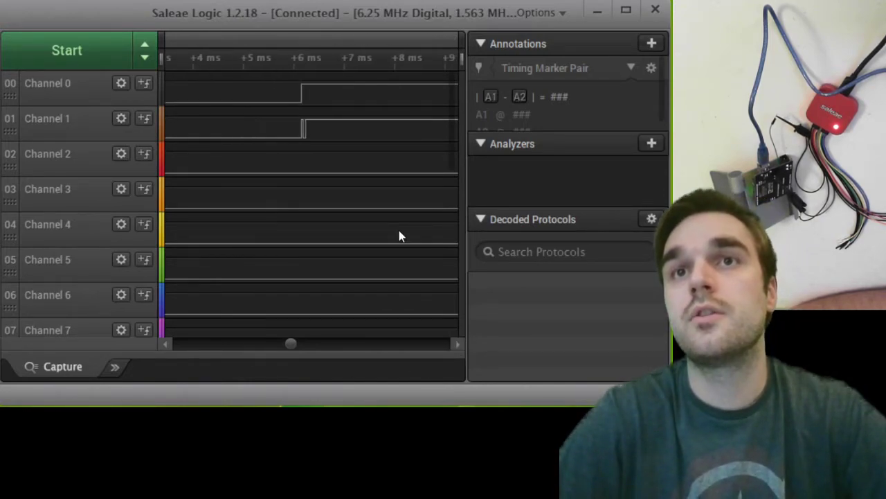
scroll(399, 236, "down", 3)
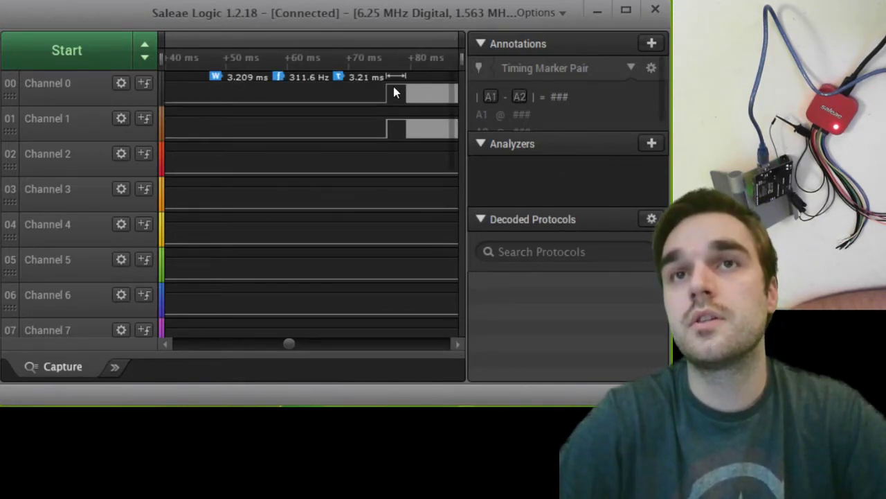
scroll(411, 92, "up", 5)
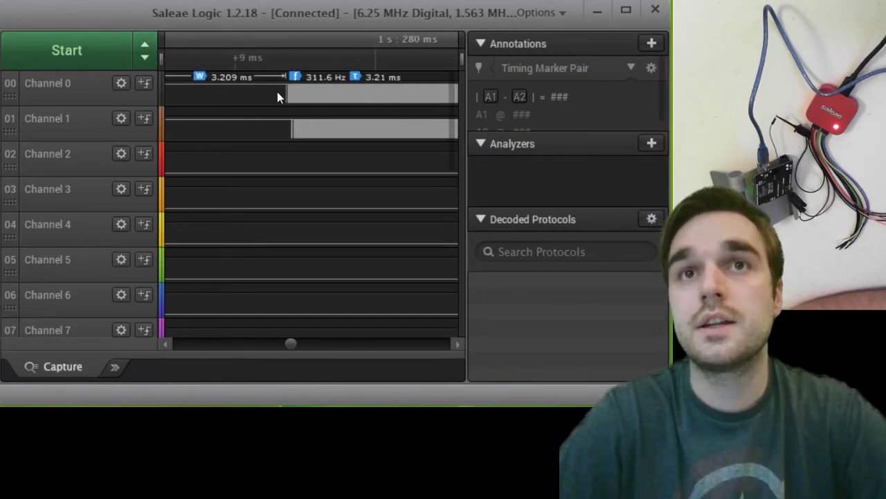
scroll(277, 91, "up", 5)
Step: Dismiss Channel 0's measurement menu, then zoom to the µs scale until channels 0 and 1 show clear clock pulses
right_click(378, 102)
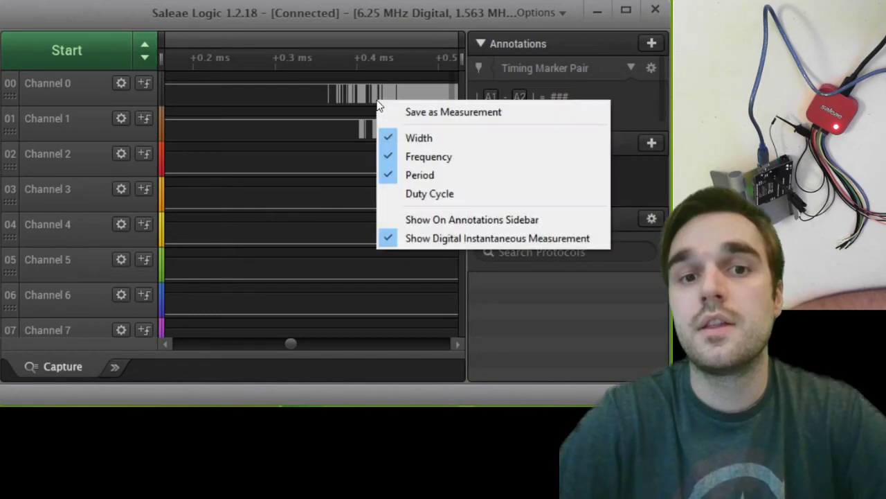
left_click(355, 99)
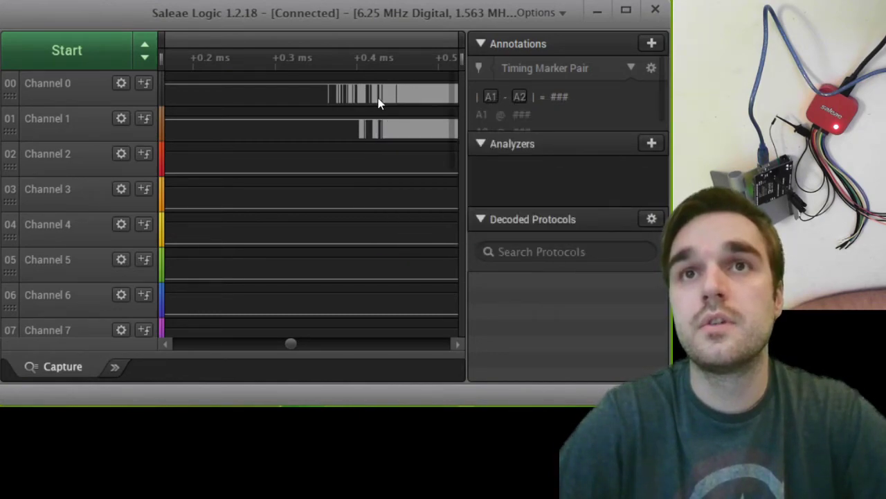
scroll(378, 97, "up", 3)
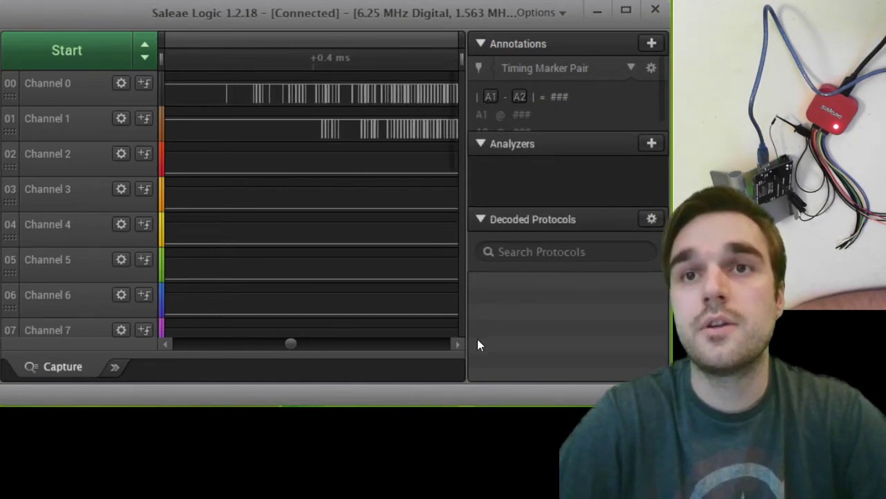
left_click(456, 344)
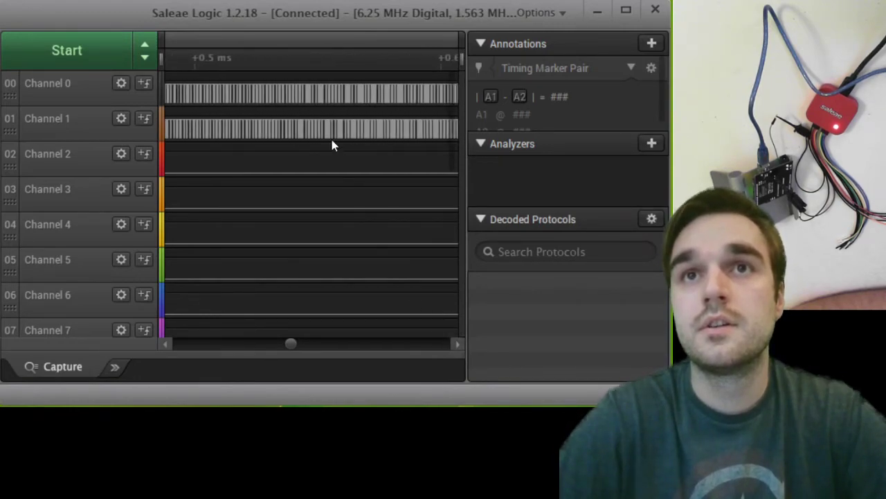
scroll(291, 121, "up", 5)
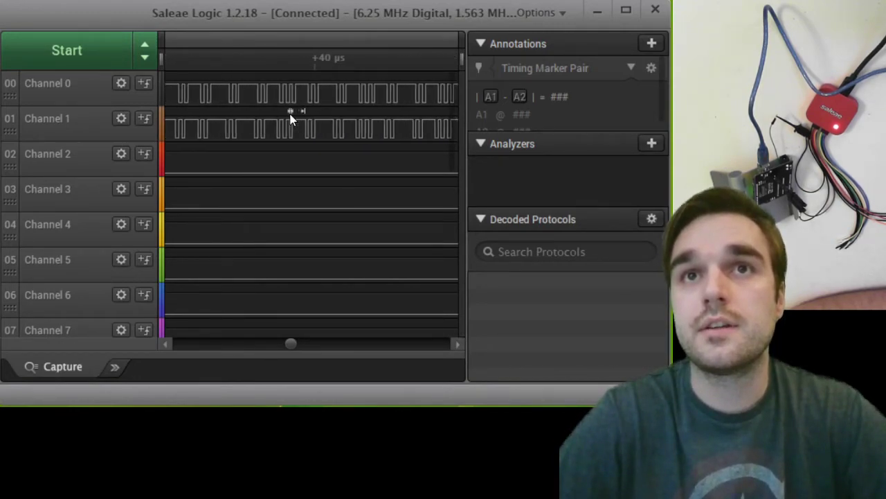
scroll(291, 120, "up", 4)
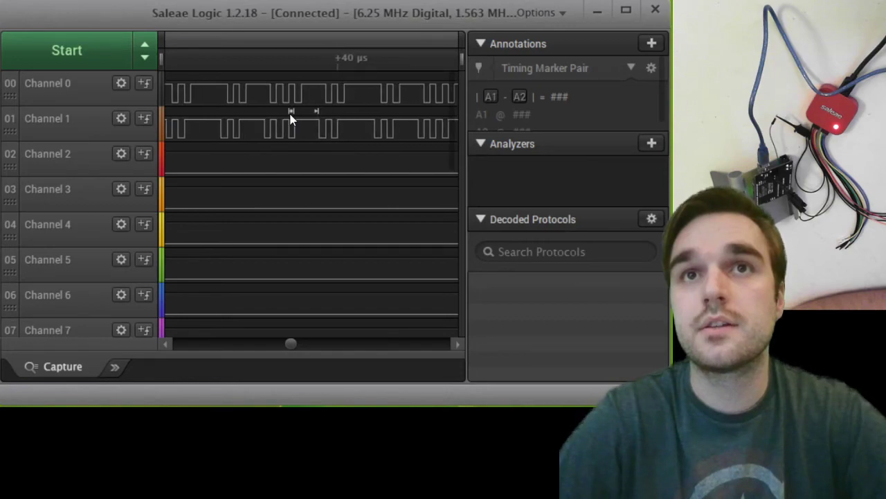
left_click(456, 344)
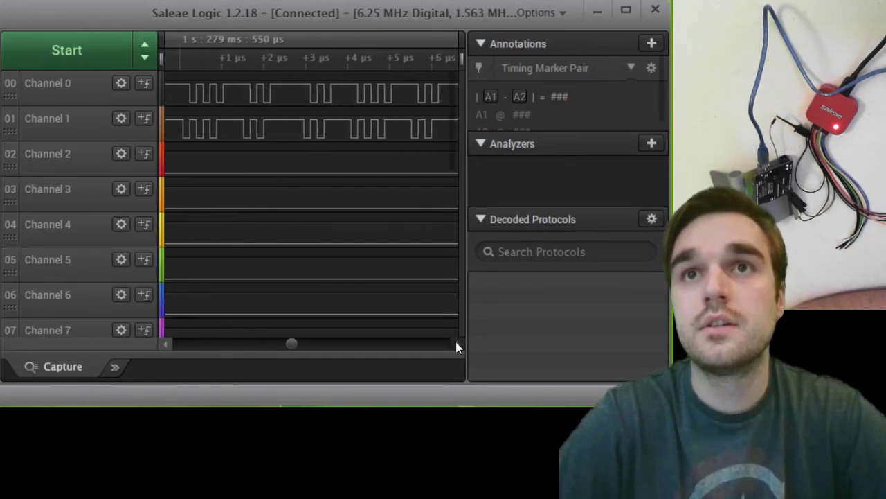
left_click(456, 344)
left_click(456, 344)
left_click(457, 344)
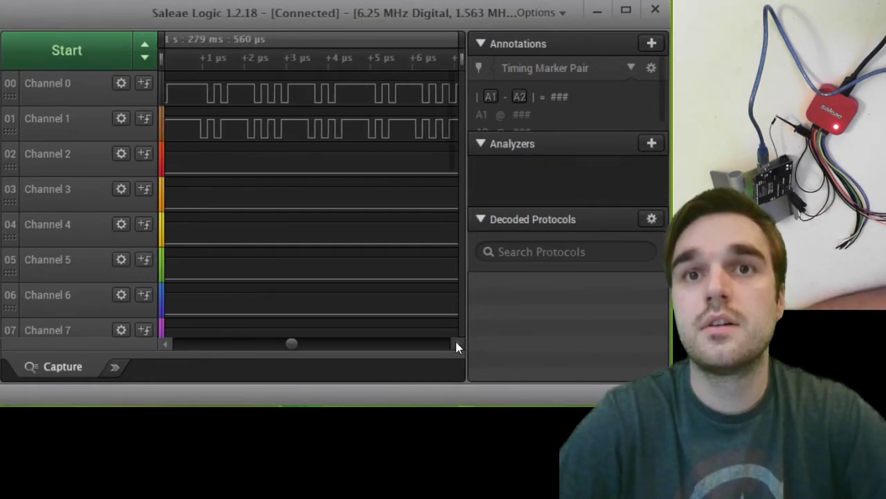
left_click_drag(291, 344, 311, 344)
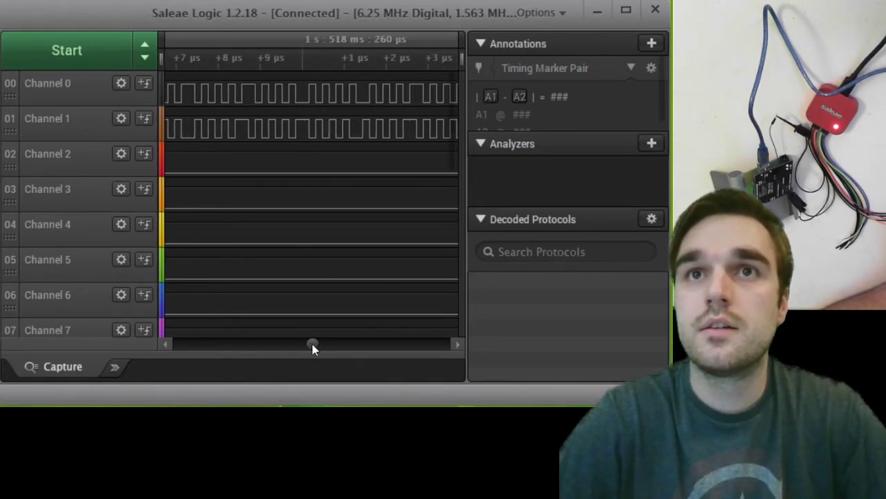
Step: Read the channel 0 and 1 clock as 2.083 MHz, 0.48 µs period and 0.32 µs pulse width
left_click_drag(313, 346, 317, 345)
mouse_move(354, 89)
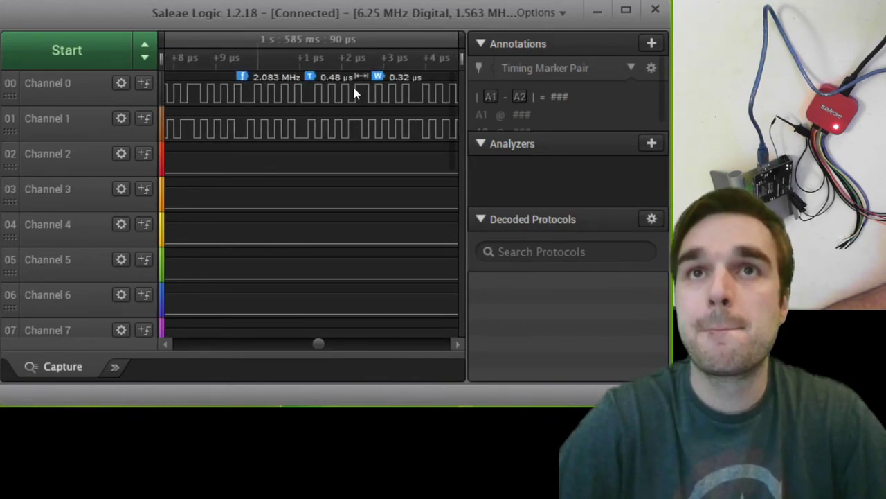
scroll(354, 89, "up", 3)
scroll(354, 94, "up", 2)
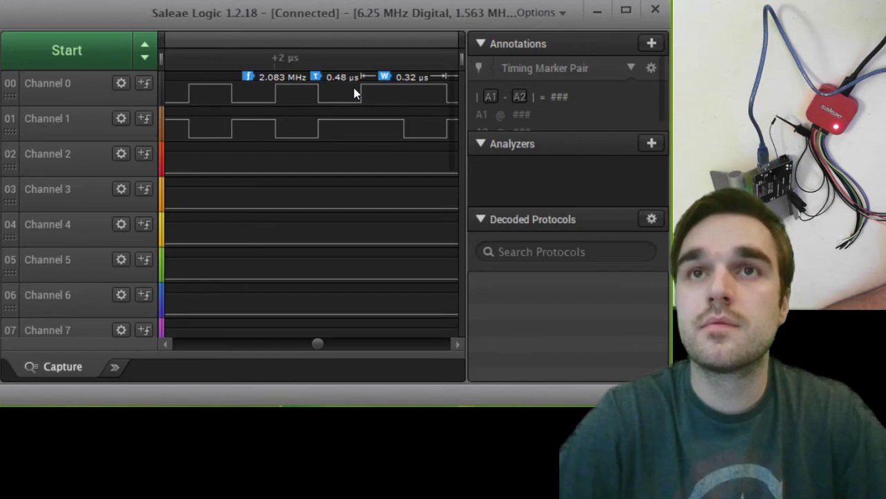
scroll(354, 89, "down", 1)
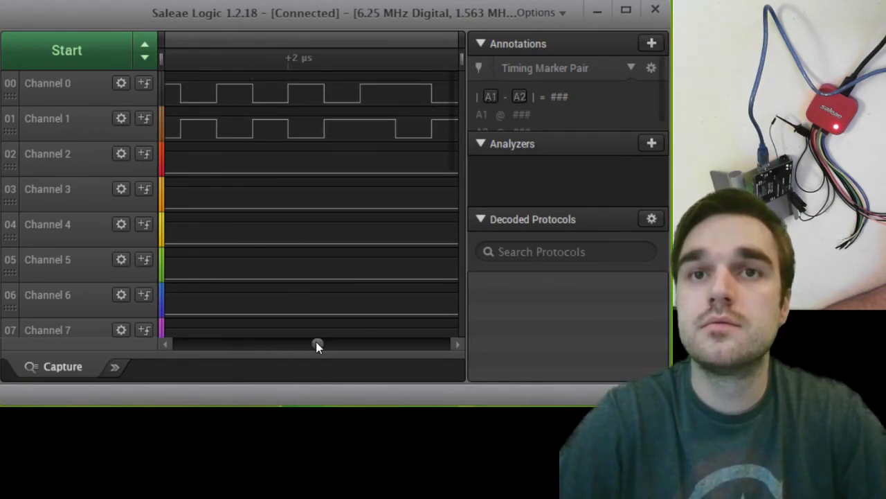
left_click_drag(317, 344, 355, 343)
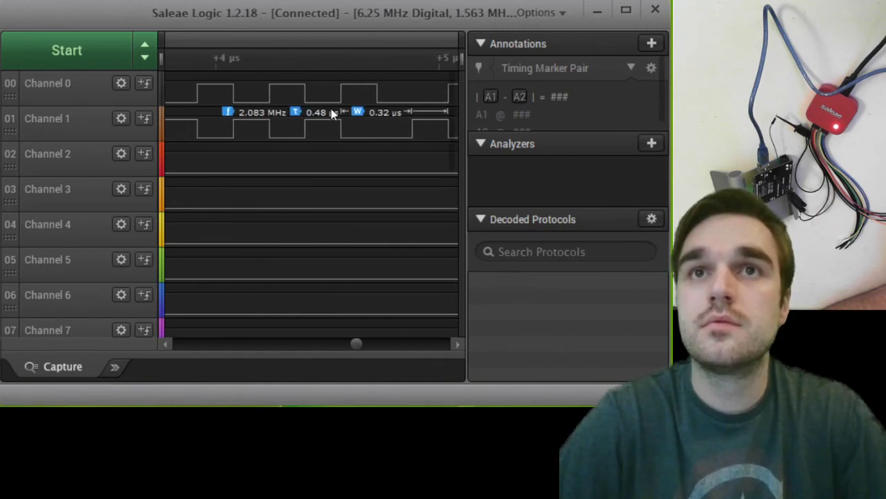
scroll(331, 109, "down", 2)
scroll(331, 109, "down", 2)
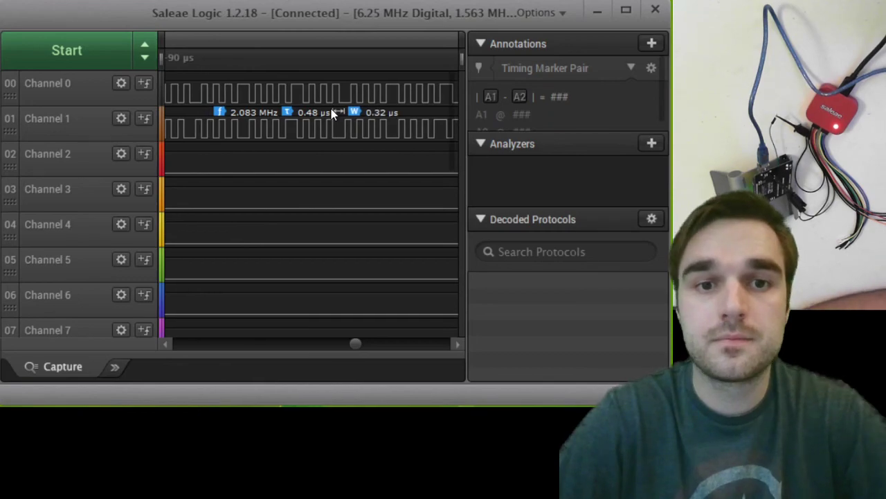